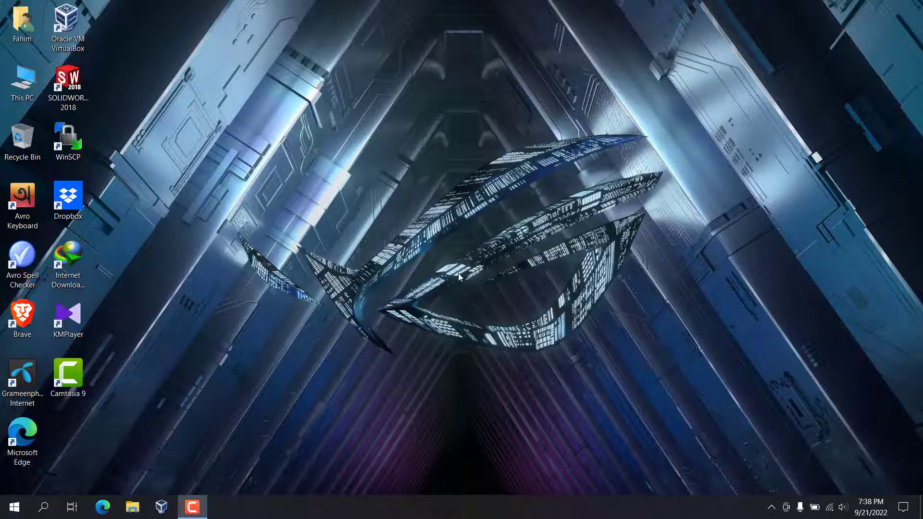
# Launch SOLIDWORKS 2018 from its desktop shortcut
pyautogui.doubleClick(68, 80)
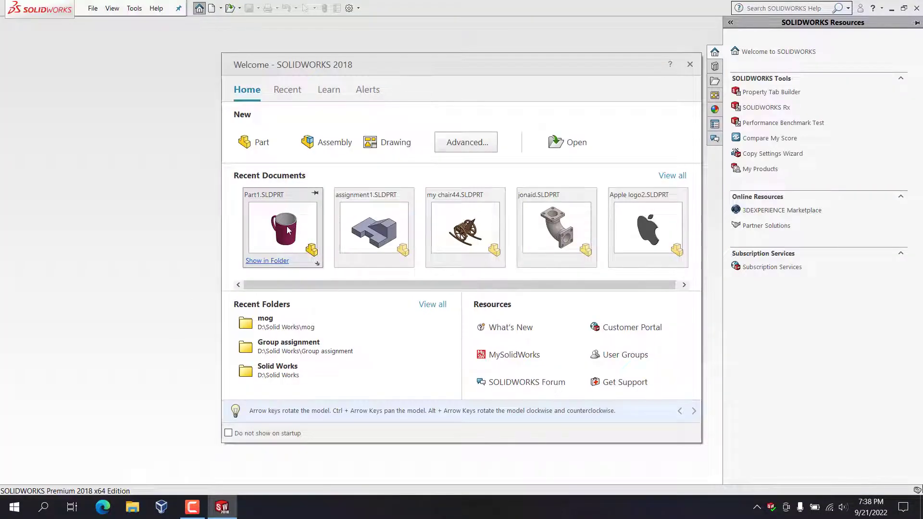
# Open the Part1 mug, confirm RealView Graphics is greyed out among display modes, then quit SOLIDWORKS
pyautogui.click(289, 231)
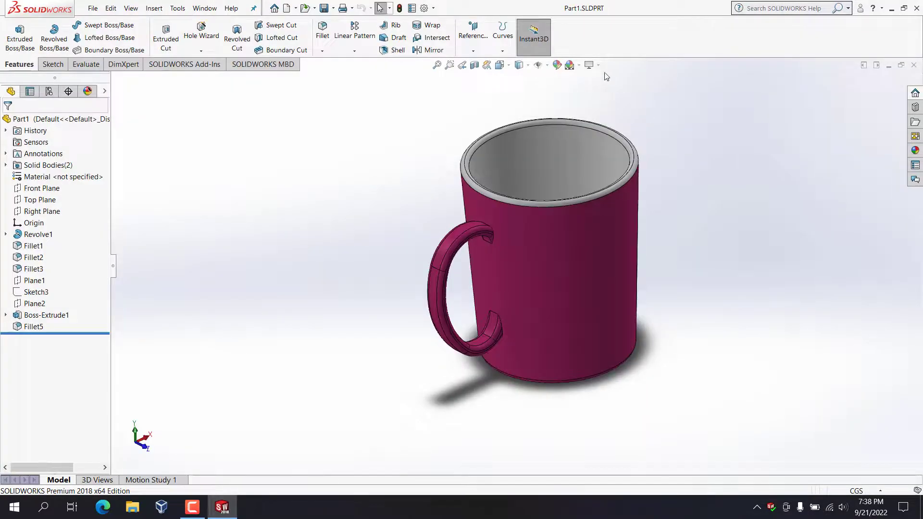
pyautogui.click(598, 65)
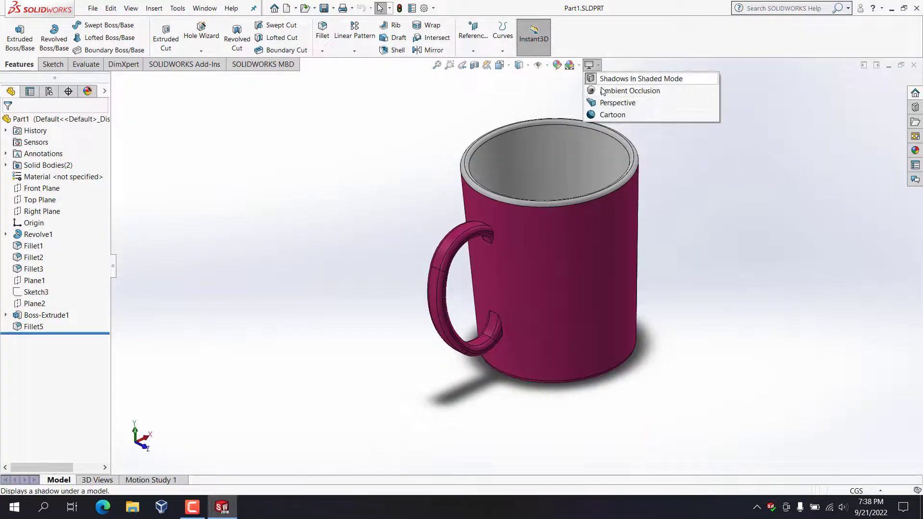
pyautogui.click(367, 179)
pyautogui.click(130, 8)
pyautogui.moveTo(149, 54)
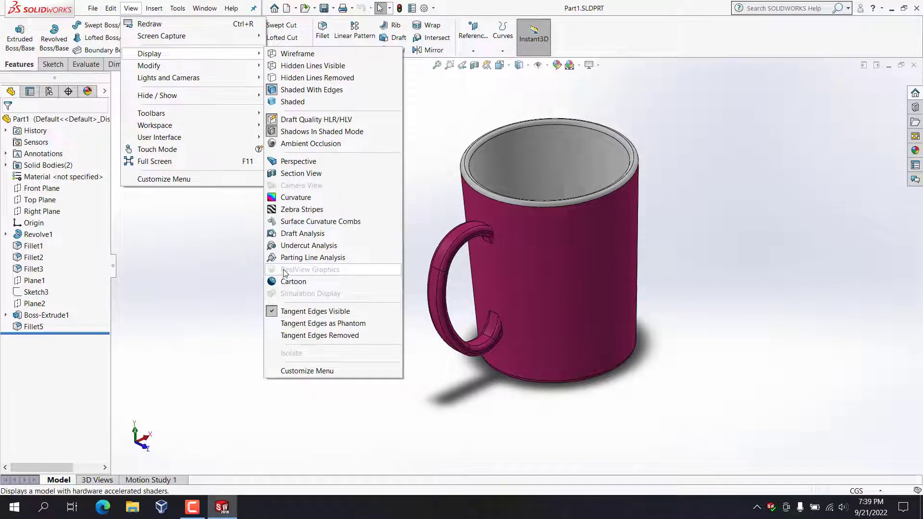
pyautogui.click(604, 163)
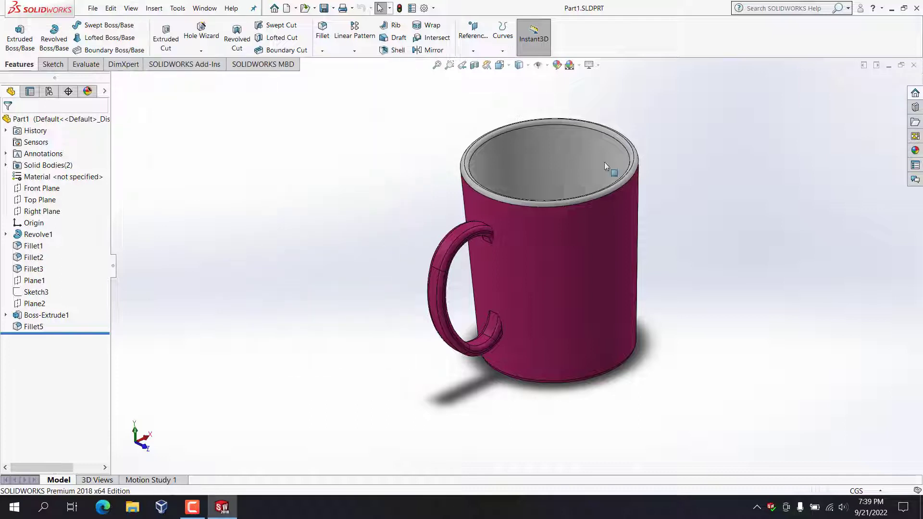
pyautogui.click(917, 8)
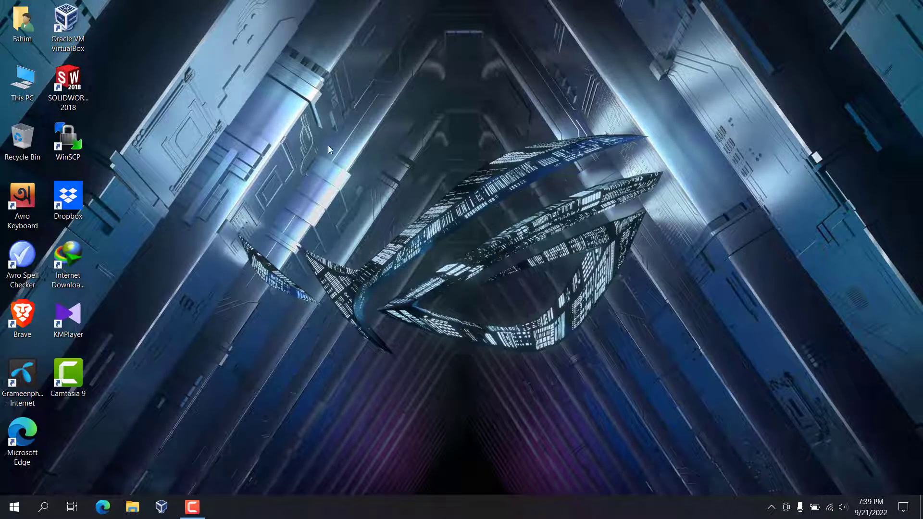
pyautogui.rightClick(44, 89)
pyautogui.click(51, 120)
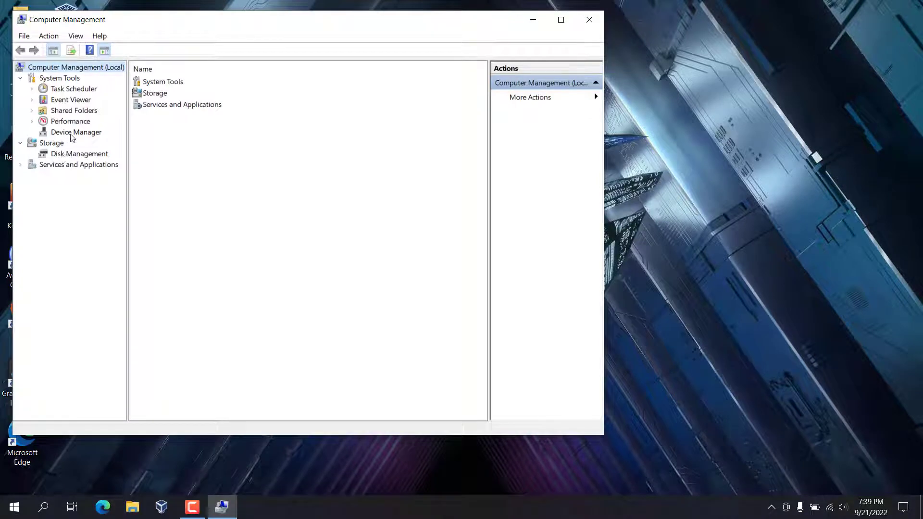
pyautogui.click(71, 134)
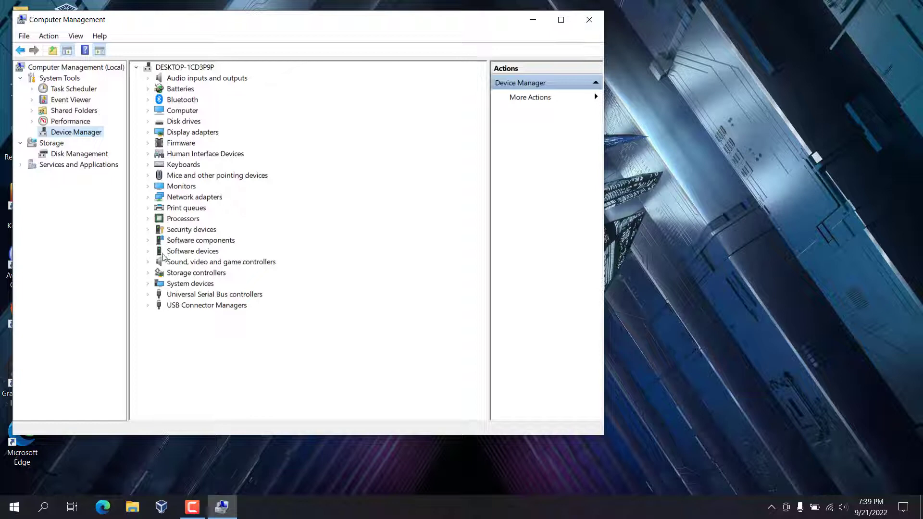
pyautogui.click(148, 133)
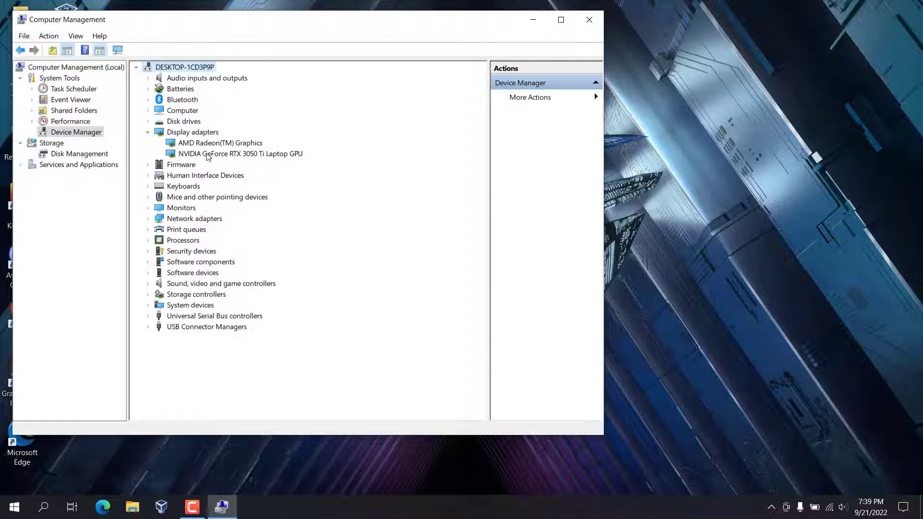
pyautogui.rightClick(208, 156)
pyautogui.click(254, 221)
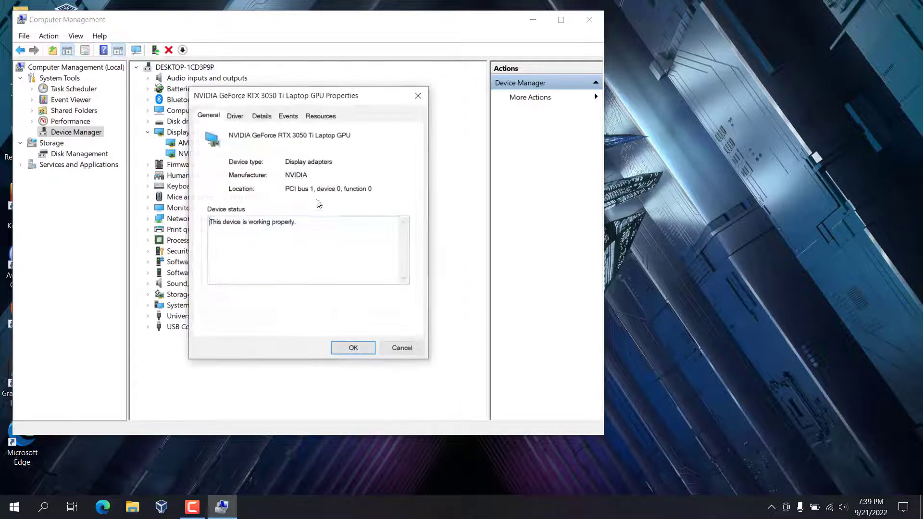
pyautogui.click(235, 117)
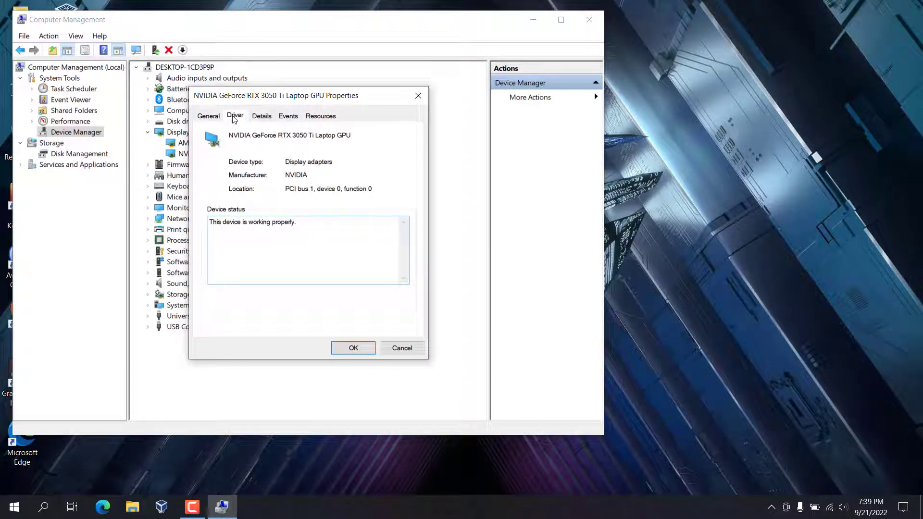
pyautogui.click(262, 116)
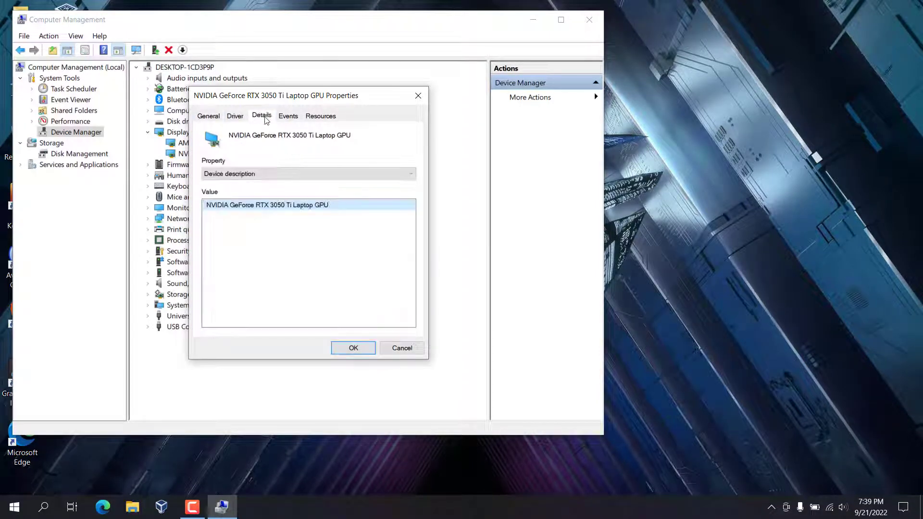
pyautogui.click(293, 117)
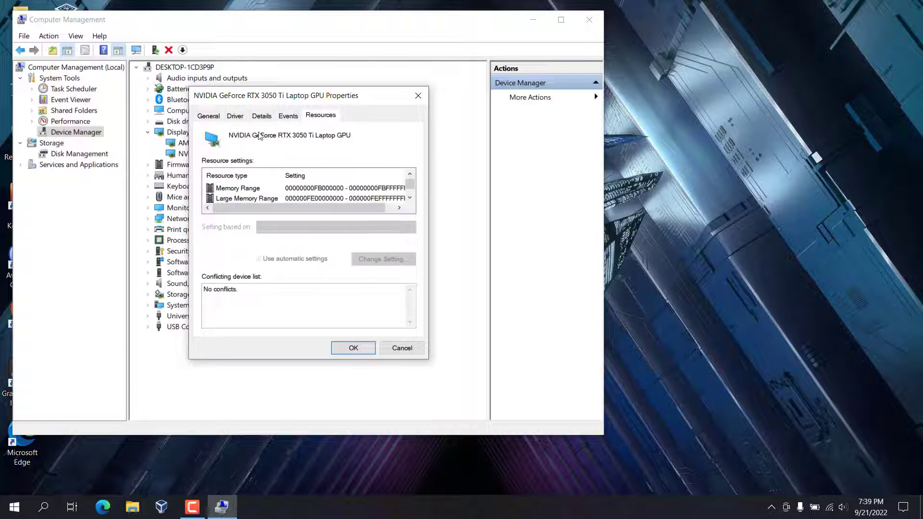
pyautogui.click(418, 95)
pyautogui.click(590, 19)
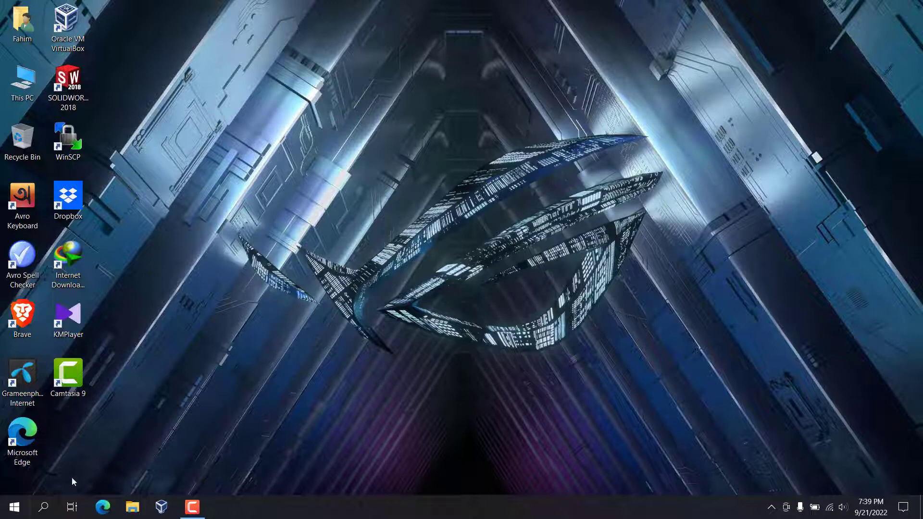
# Launch Registry Editor through a Windows search for 'reg'
pyautogui.click(43, 507)
pyautogui.write('re')
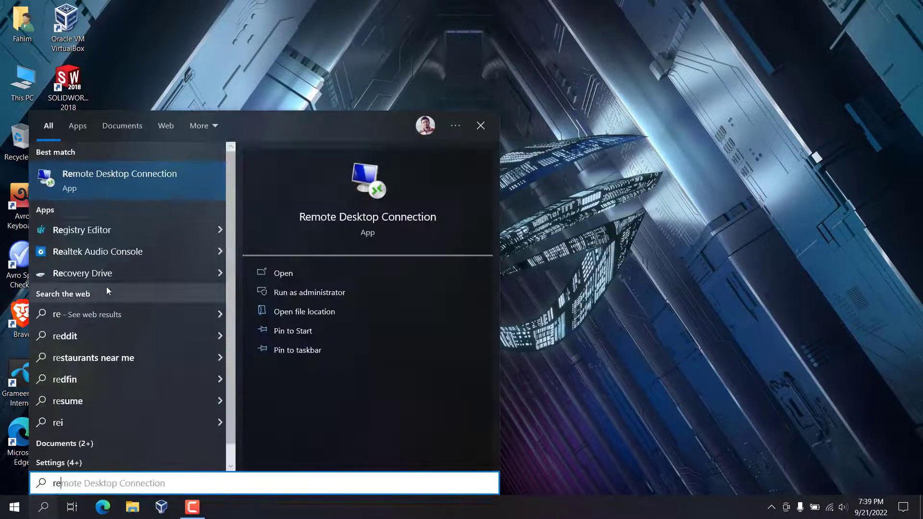
pyautogui.write('g')
pyautogui.click(114, 182)
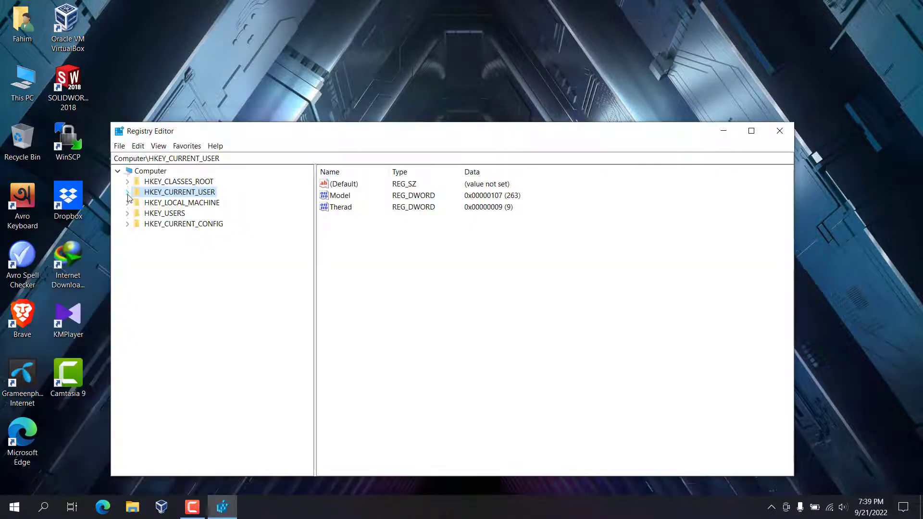
# Expand HKEY_CURRENT_USER > SOFTWARE > SolidWorks > SOLIDWORKS 2018 in the key tree
pyautogui.click(127, 192)
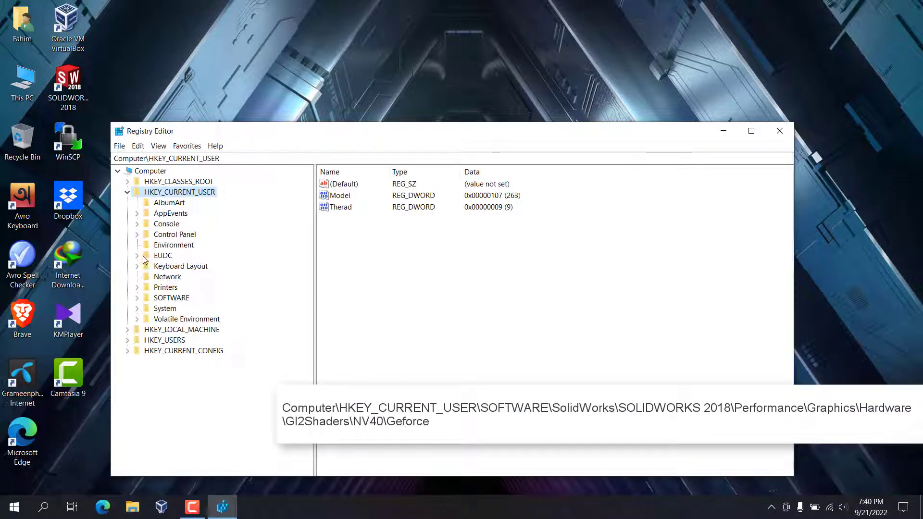
pyautogui.click(137, 298)
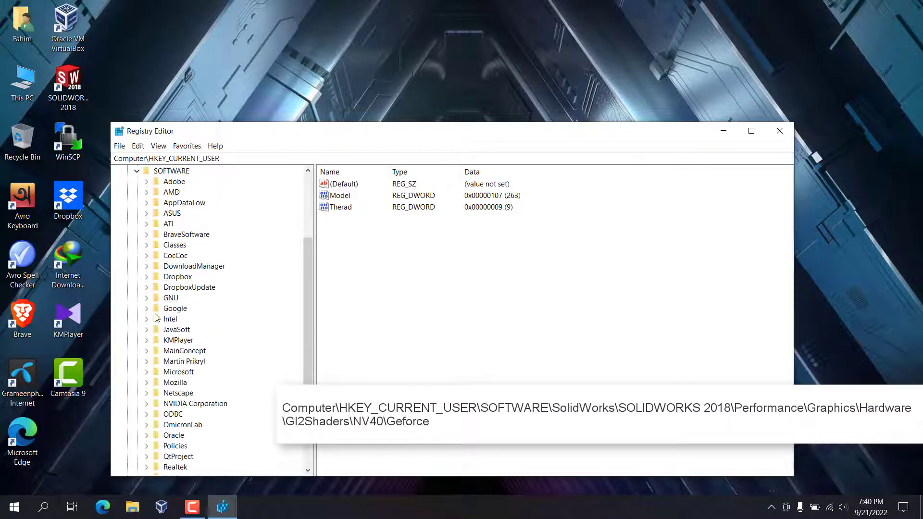
pyautogui.scroll(-2, 307, 361)
pyautogui.scroll(-3, 308, 360)
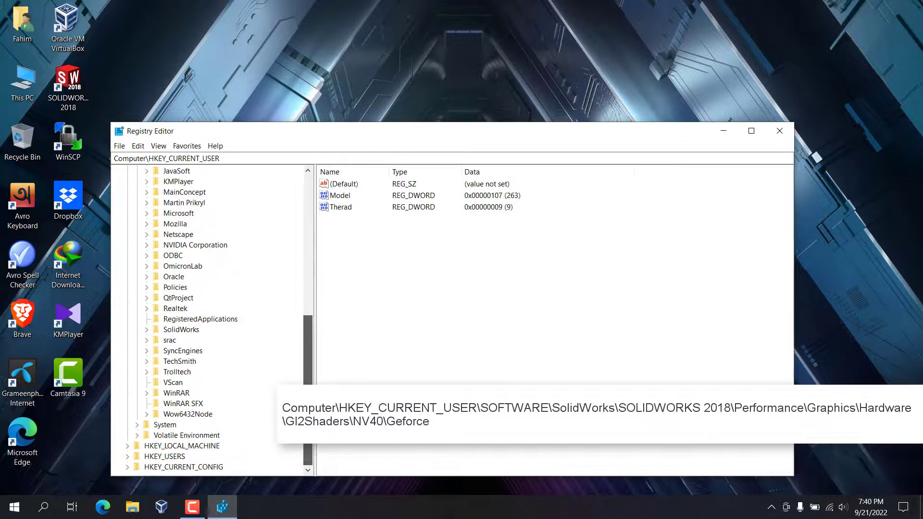
pyautogui.click(147, 330)
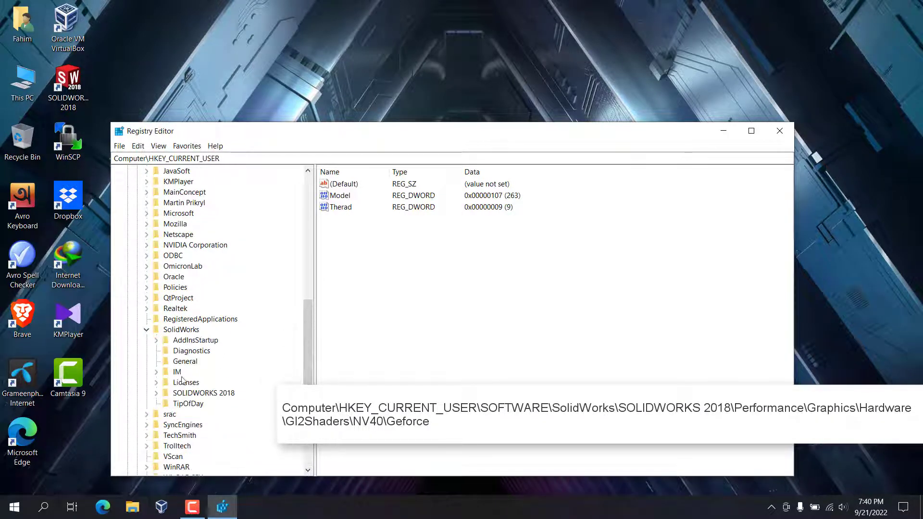
pyautogui.click(157, 393)
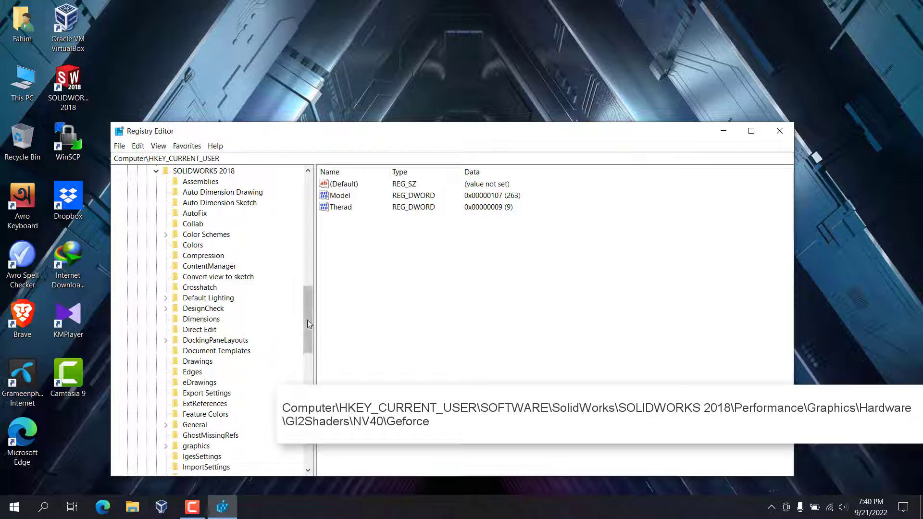
pyautogui.moveTo(309, 320); pyautogui.dragTo(311, 359)
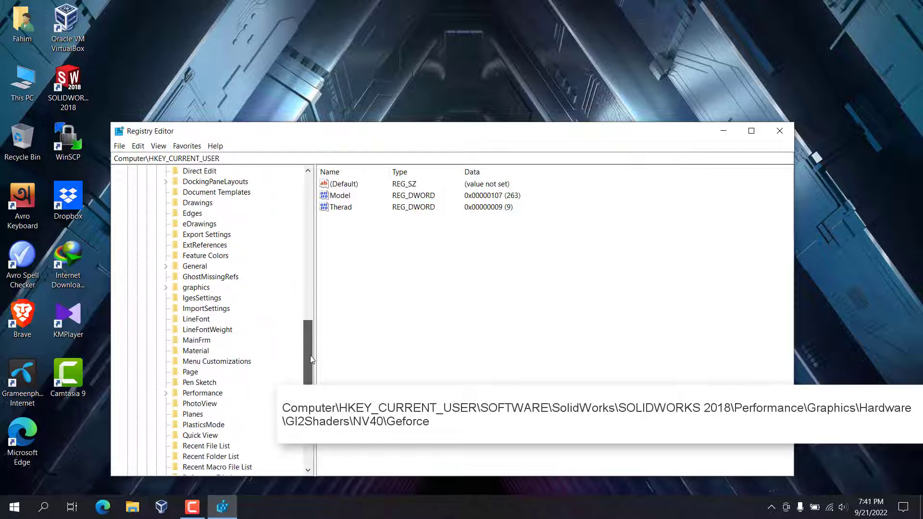
# Drill into Performance > Graphics > Hardware > Gl2Shaders and select and expand the NV40 key
pyautogui.click(166, 373)
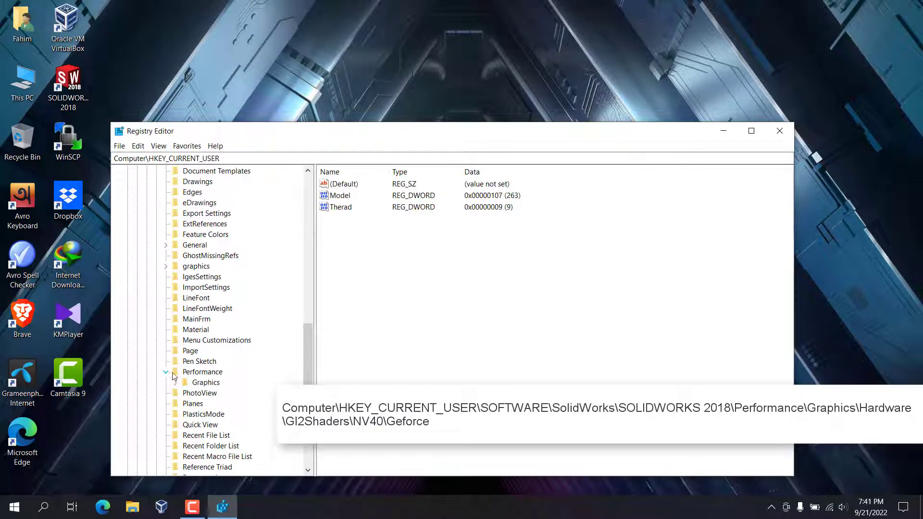
pyautogui.doubleClick(201, 381)
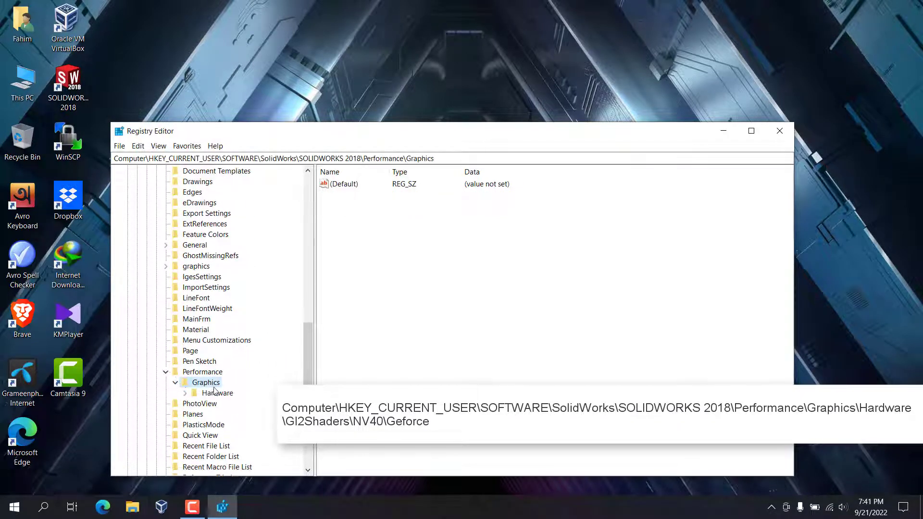
pyautogui.click(186, 393)
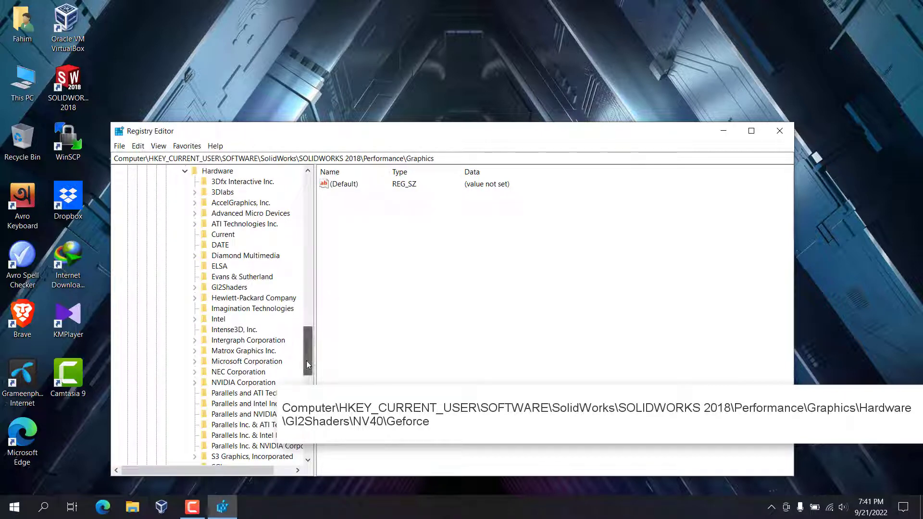
pyautogui.moveTo(307, 362)
pyautogui.mouseDown()
pyautogui.moveTo(307, 376)
pyautogui.moveTo(307, 358)
pyautogui.mouseUp()
pyautogui.click(217, 182)
pyautogui.click(195, 298)
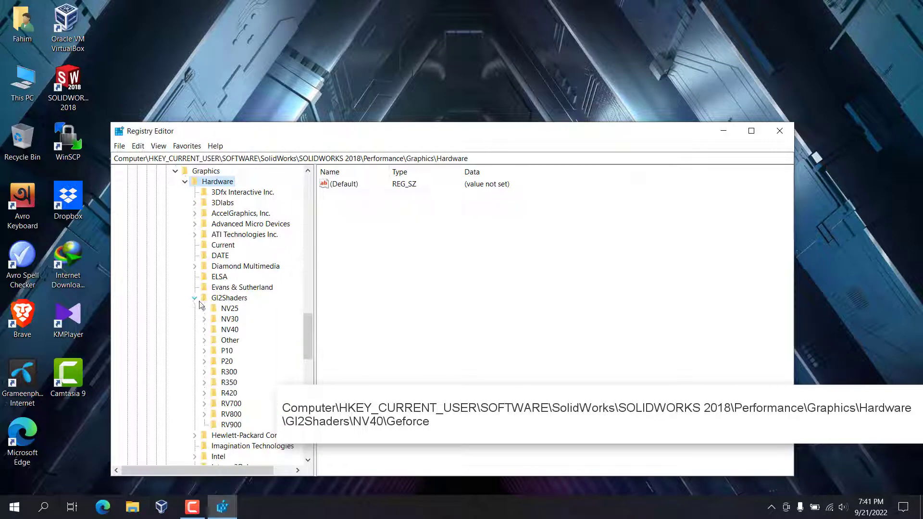
pyautogui.click(228, 298)
pyautogui.click(230, 329)
pyautogui.moveTo(315, 331)
pyautogui.mouseDown()
pyautogui.moveTo(334, 331)
pyautogui.moveTo(328, 347)
pyautogui.mouseUp()
pyautogui.click(205, 255)
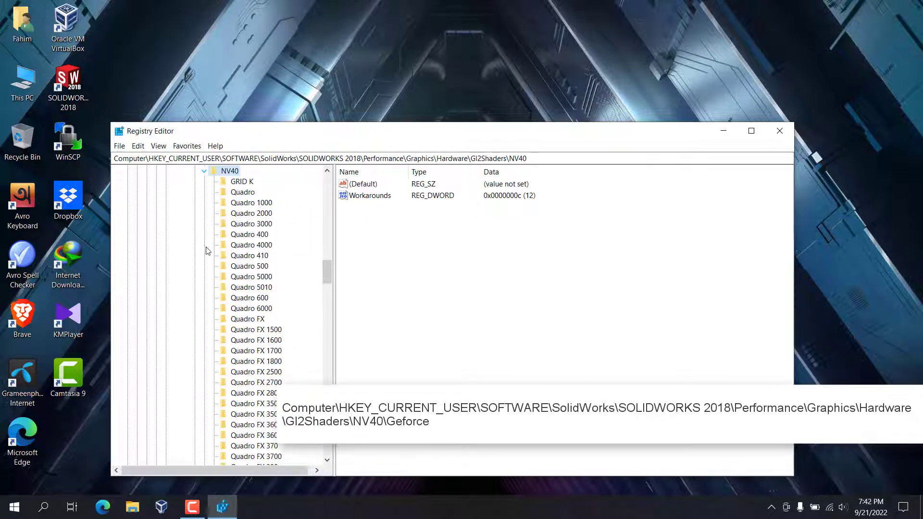
pyautogui.moveTo(327, 272)
pyautogui.mouseDown()
pyautogui.moveTo(327, 409)
pyautogui.moveTo(327, 264)
pyautogui.mouseUp()
# Create a new subkey named Geforce under NV40
pyautogui.rightClick(229, 278)
pyautogui.click(350, 296)
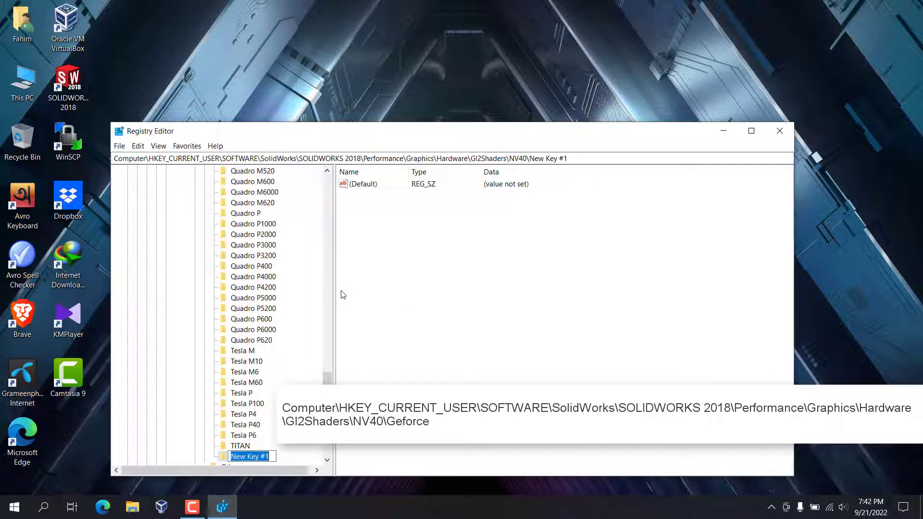
pyautogui.write('Ge')
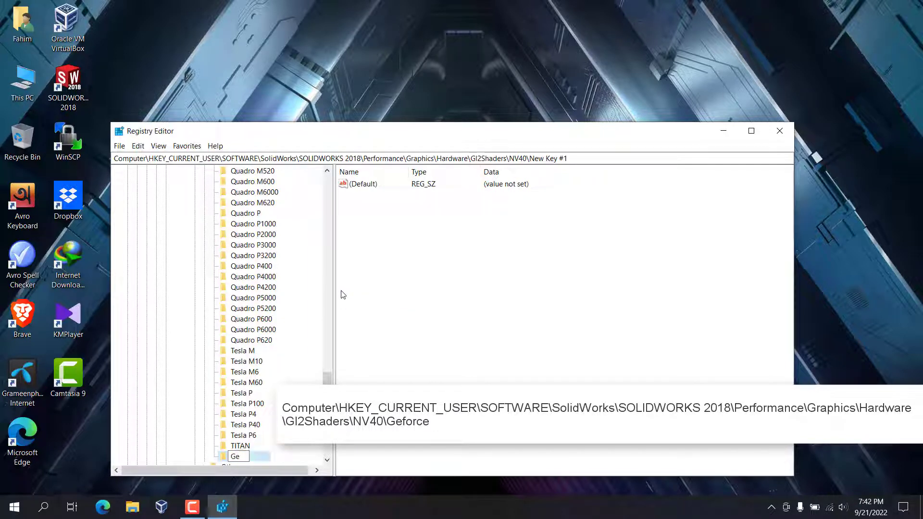
pyautogui.write('force')
pyautogui.press('Return')
pyautogui.scroll(-3, 259, 370)
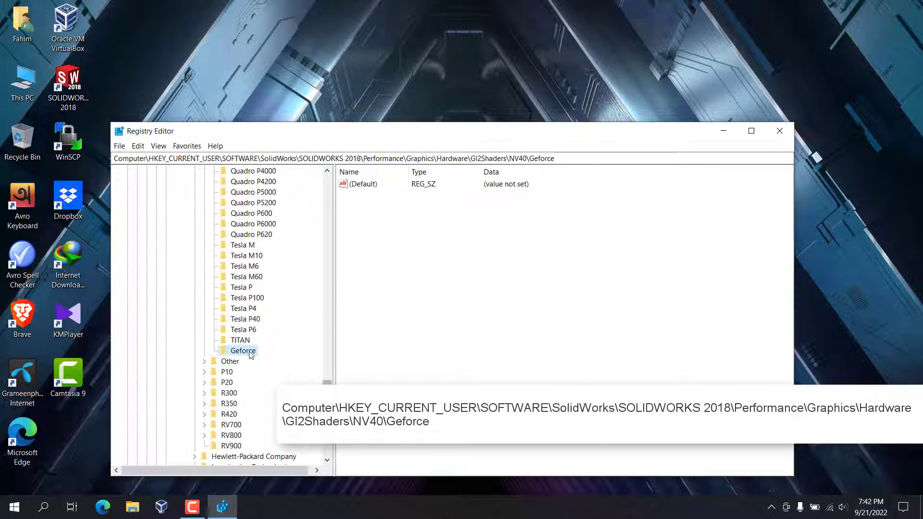
# Add a DWORD (32-bit) value named Workarounds to the Geforce key
pyautogui.rightClick(389, 303)
pyautogui.moveTo(412, 309)
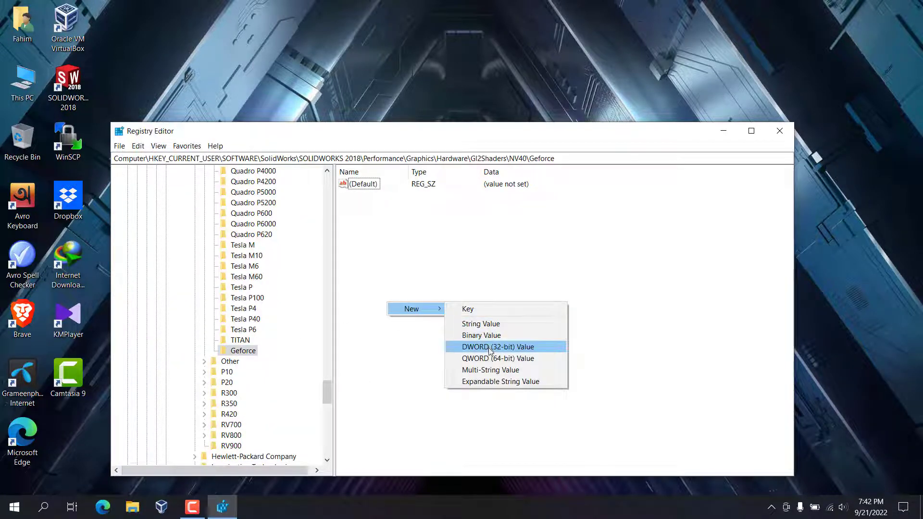
pyautogui.click(490, 350)
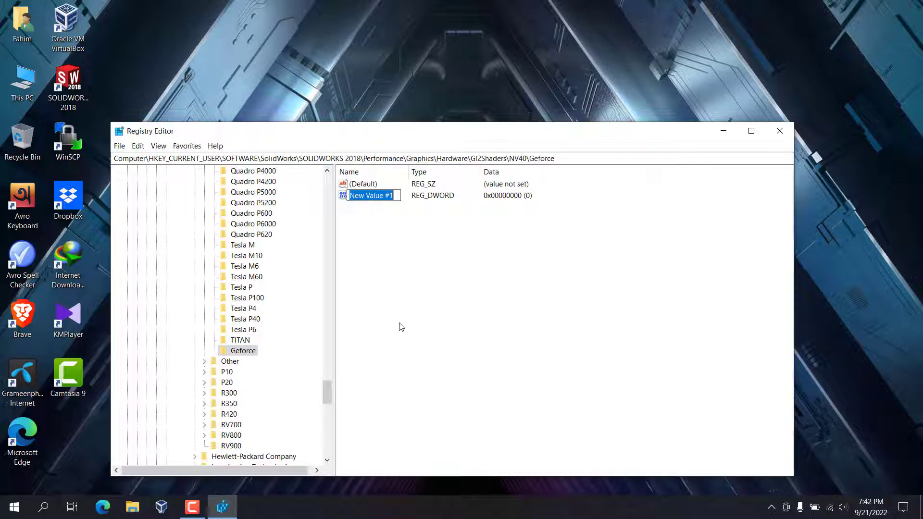
pyautogui.write('Work')
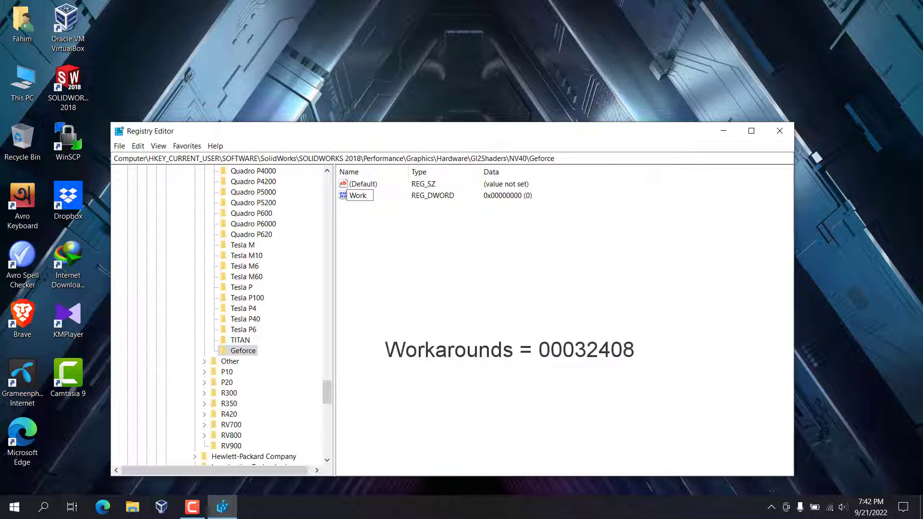
pyautogui.write('arounds')
pyautogui.press('Return')
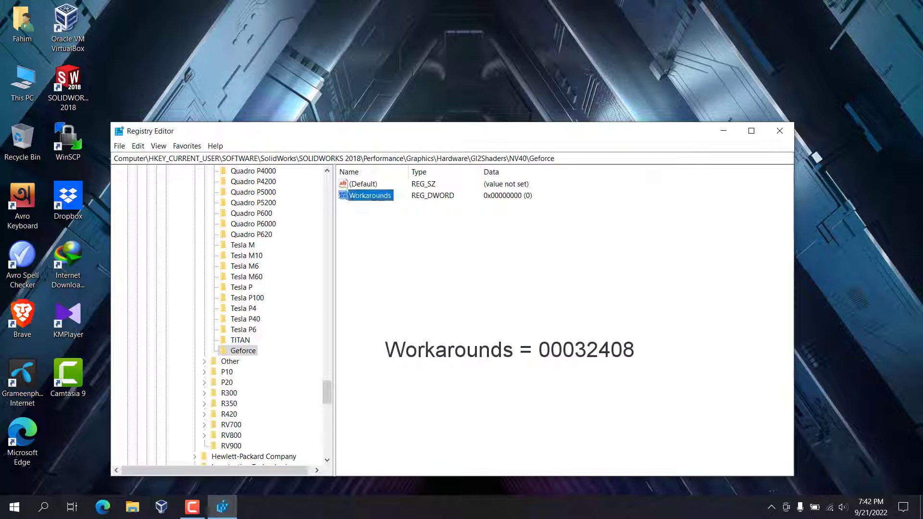
# Enter 00032408 as the Workarounds value data
pyautogui.rightClick(376, 197)
pyautogui.click(418, 204)
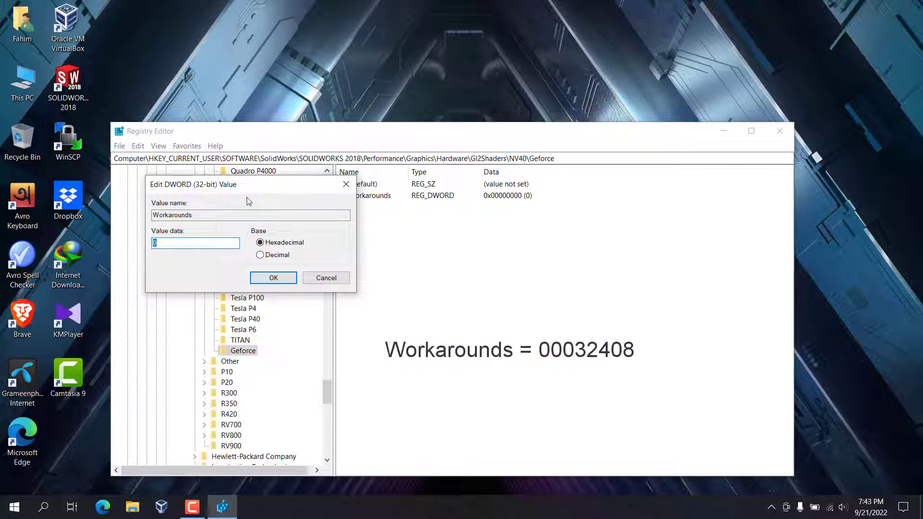
pyautogui.write('00032408')
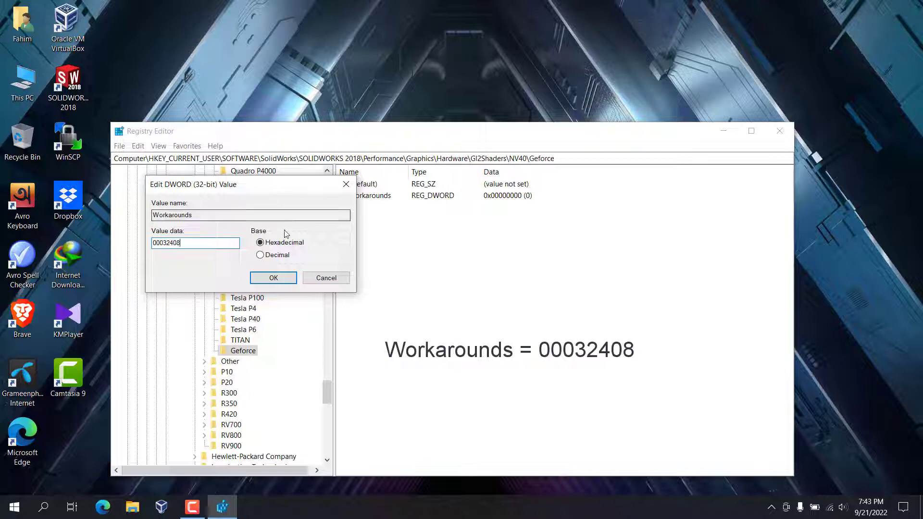
# Apply 00032408 as the Geforce Workarounds data
pyautogui.click(273, 278)
pyautogui.scroll(-2, 330, 403)
pyautogui.scroll(-4, 330, 406)
pyautogui.scroll(-1, 330, 409)
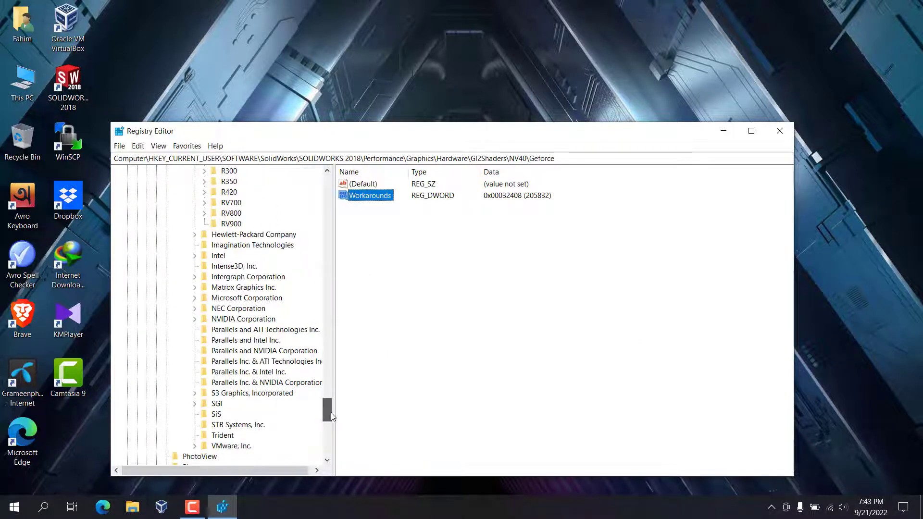
# Set Workarounds under NVIDIA Corporation\GeForce to 04000000, then minimize Registry Editor
pyautogui.click(195, 319)
pyautogui.scroll(-1, 329, 399)
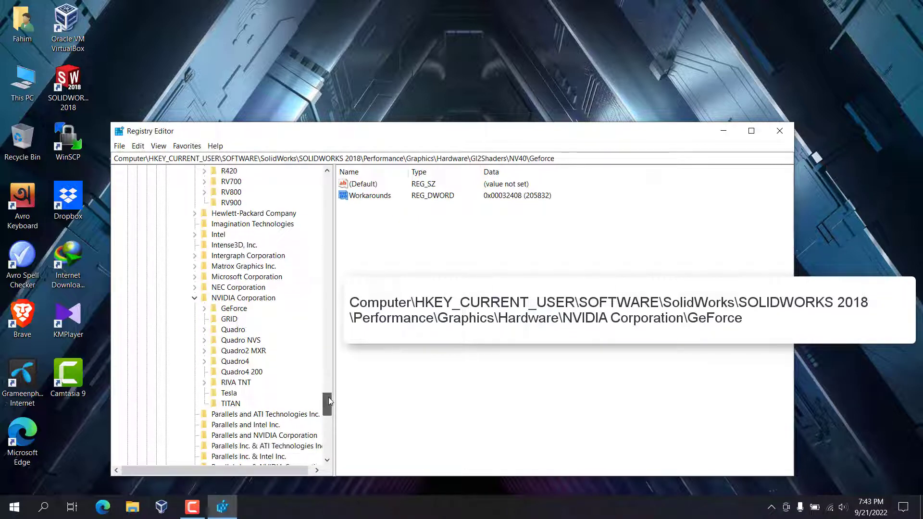
pyautogui.click(231, 312)
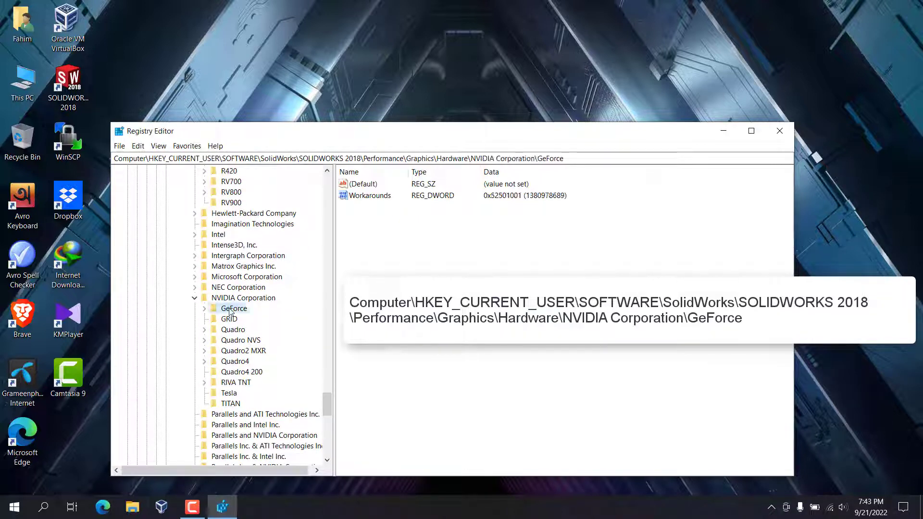
pyautogui.rightClick(370, 198)
pyautogui.click(385, 204)
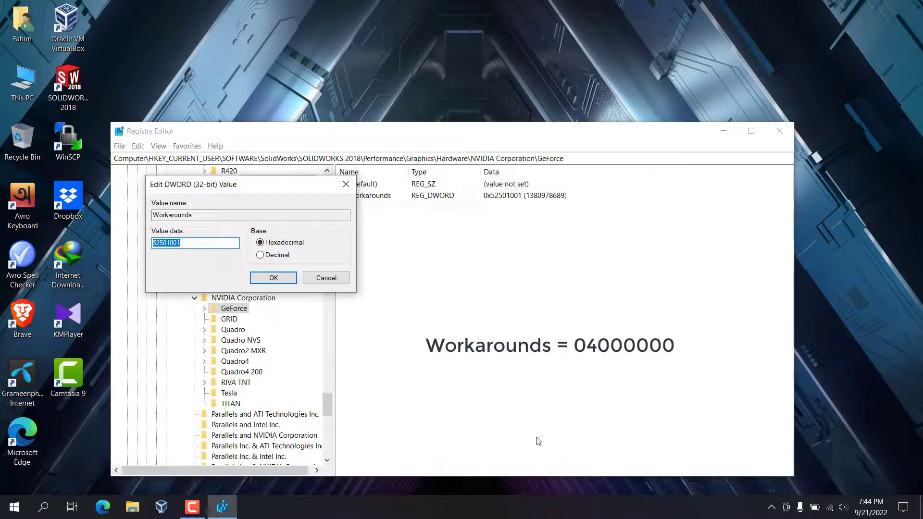
pyautogui.write('04000000')
pyautogui.click(273, 279)
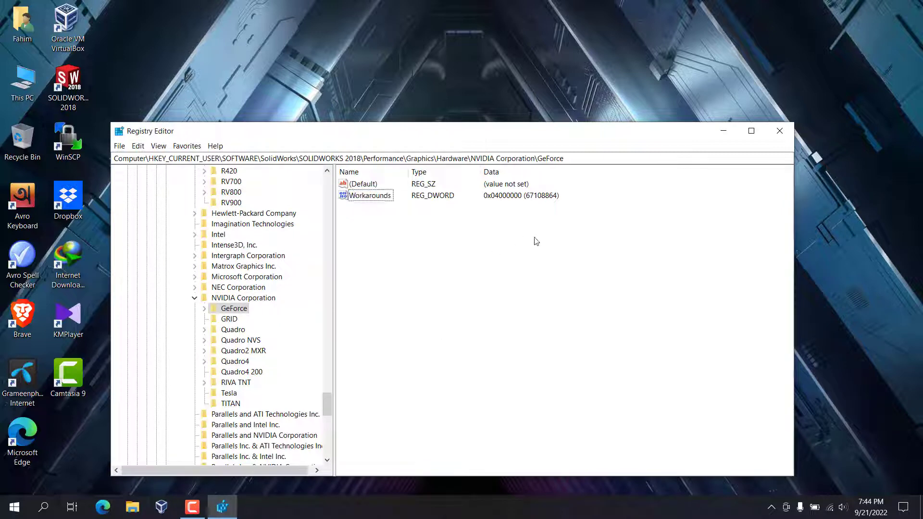
pyautogui.click(723, 131)
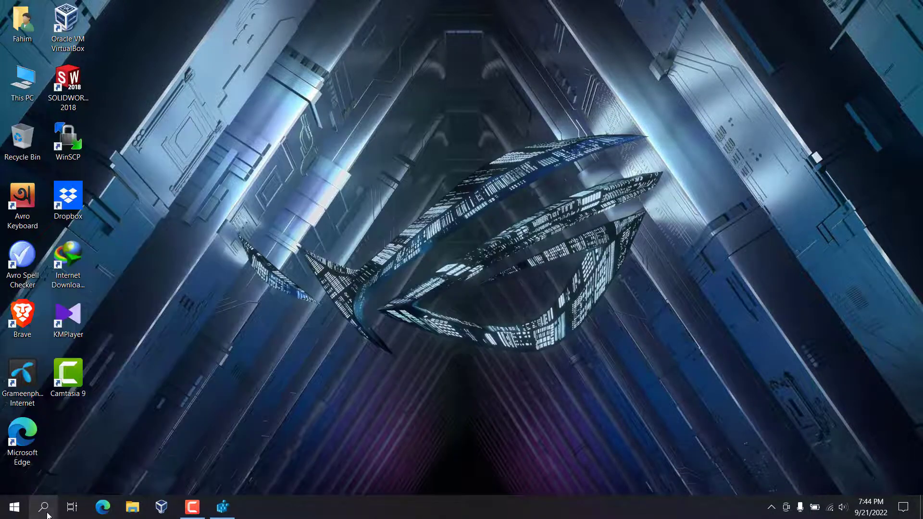
# Relaunch SOLIDWORKS, reopen the Part1 mug, and turn off Shadows In Shaded Mode
pyautogui.doubleClick(77, 86)
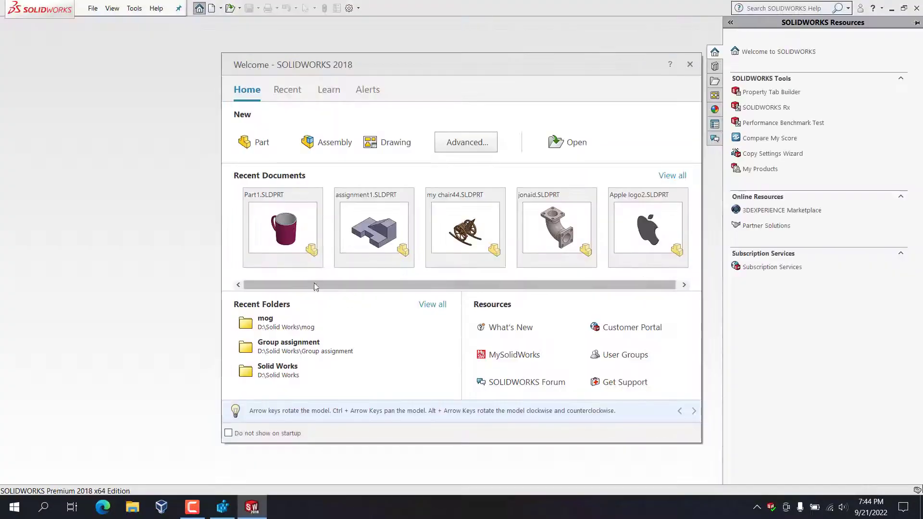
pyautogui.click(287, 238)
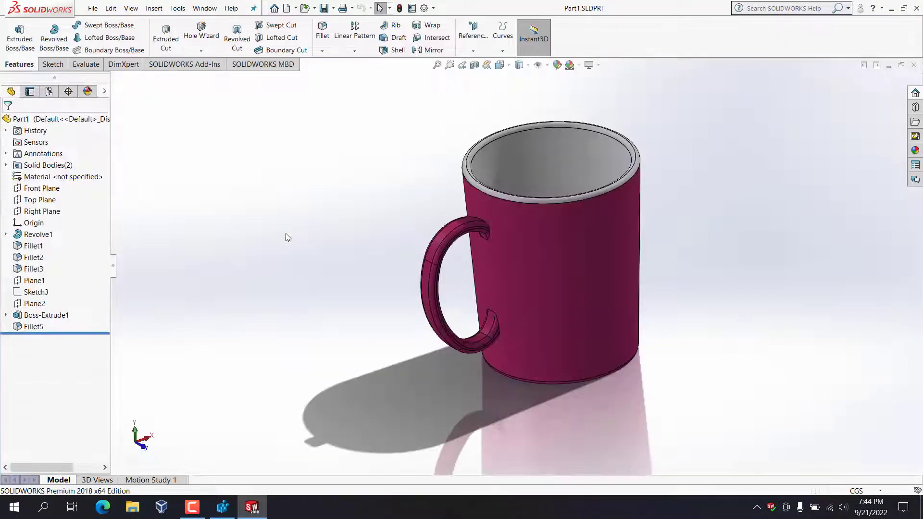
pyautogui.click(591, 66)
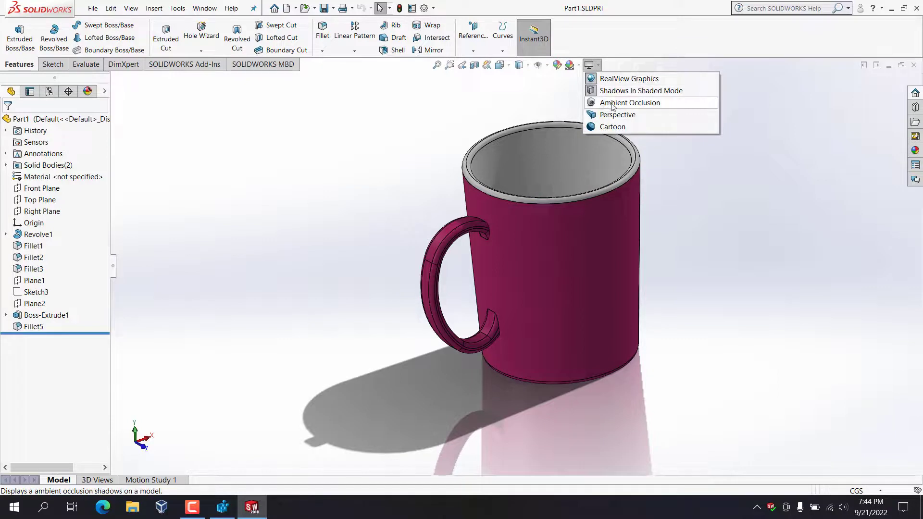
pyautogui.click(607, 90)
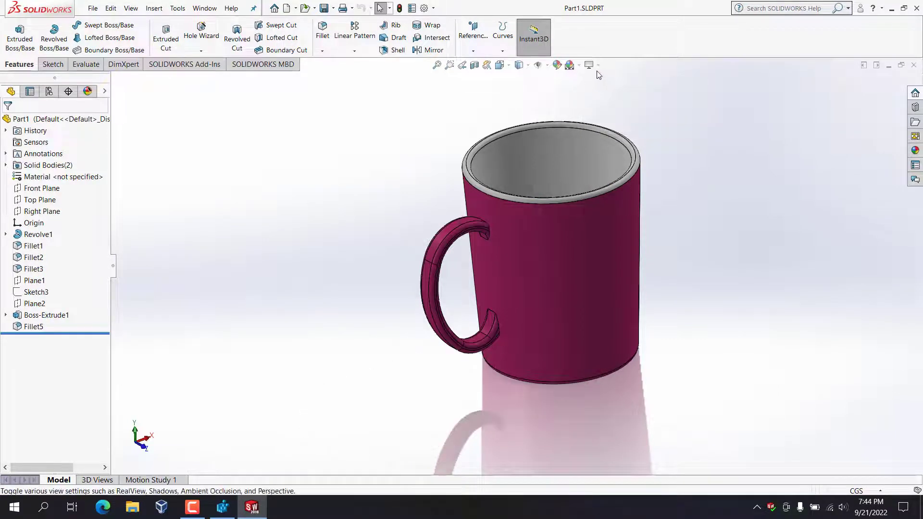